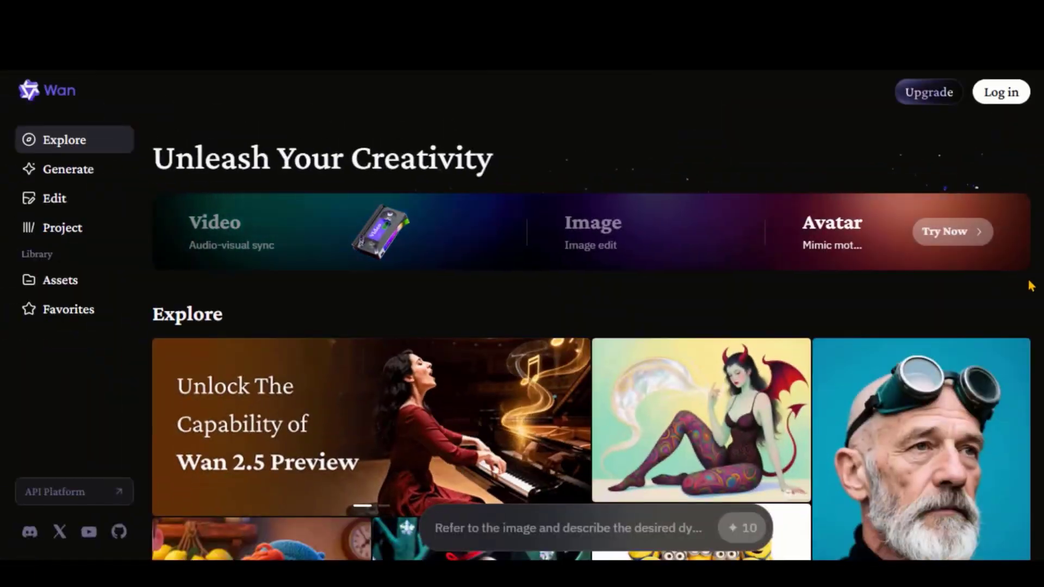
pyautogui.scroll(-3, 571, 327)
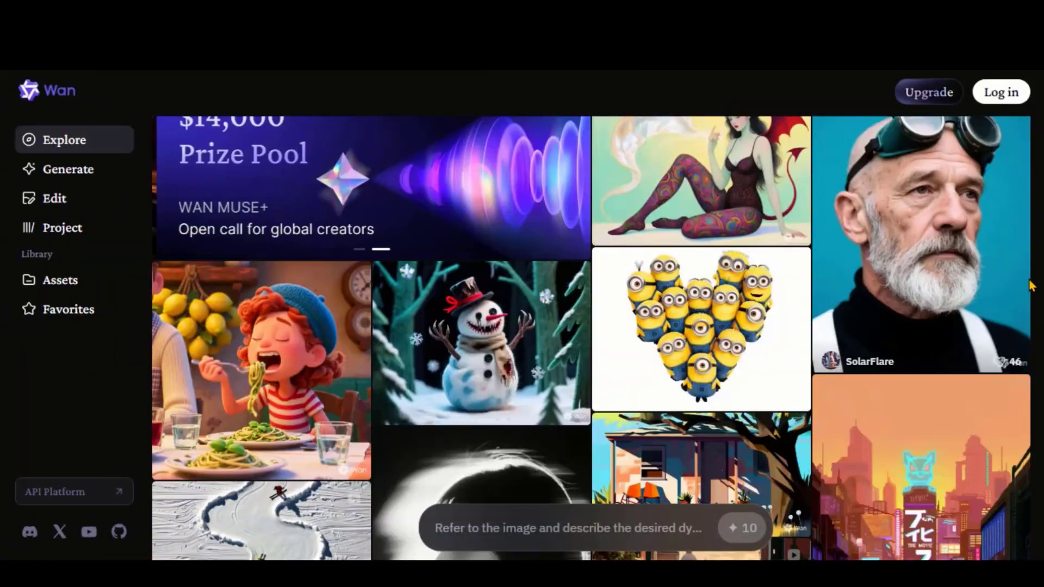
pyautogui.scroll(-5, 1030, 286)
pyautogui.scroll(-5, 1029, 286)
pyautogui.scroll(-5, 1030, 285)
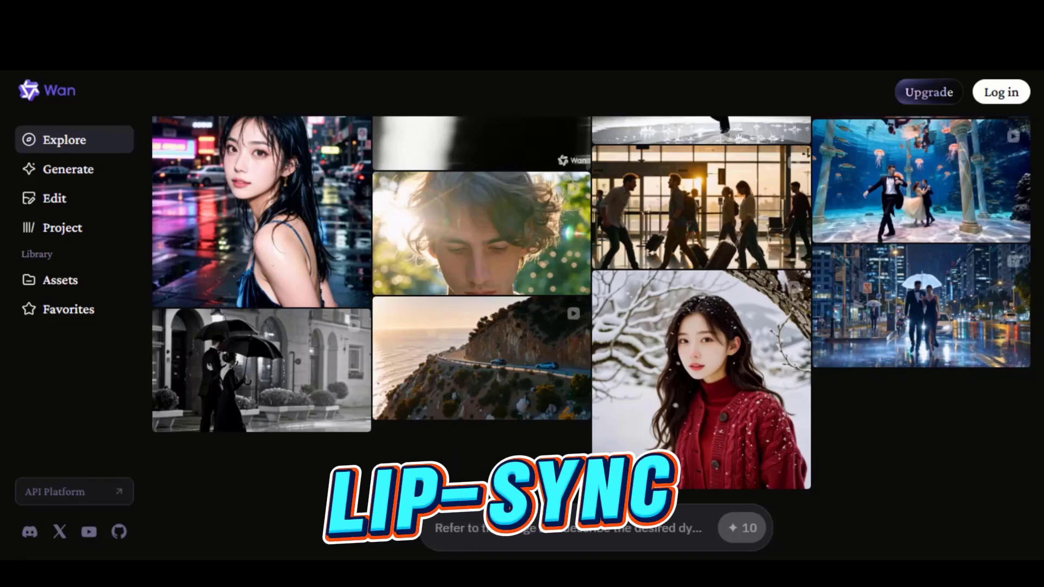
pyautogui.scroll(-3, 571, 326)
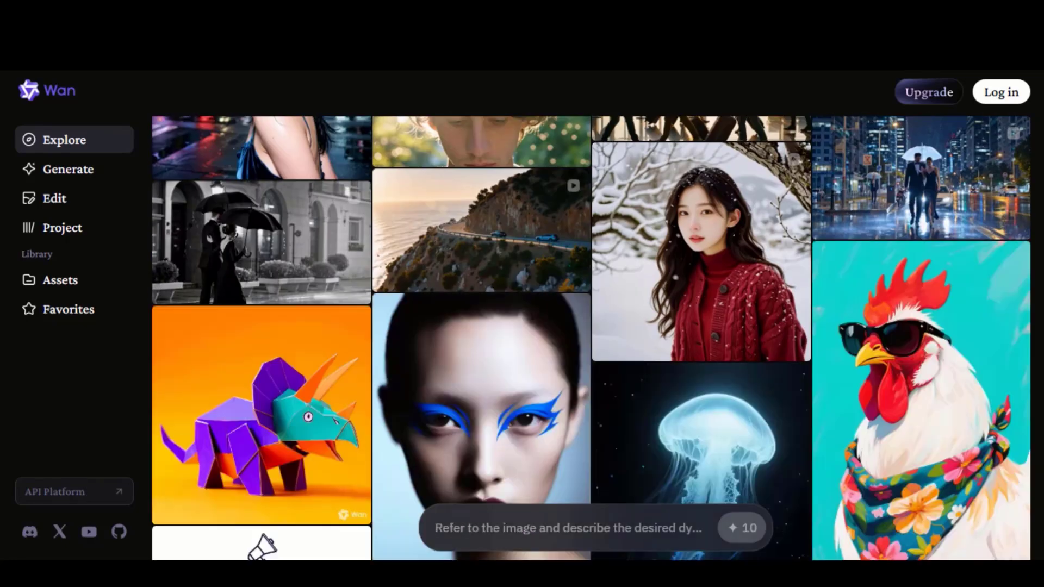
pyautogui.scroll(-3, 571, 326)
pyautogui.scroll(-3, 571, 326)
pyautogui.scroll(-3, 571, 327)
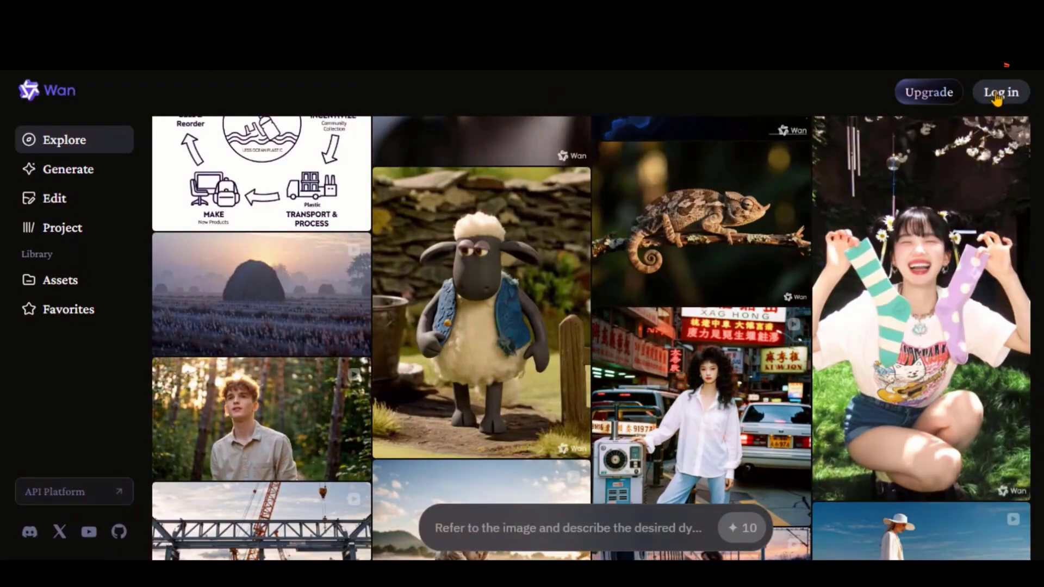
# Sign up for a new Wan account and dismiss the Membership Plans dialog.
pyautogui.click(1001, 92)
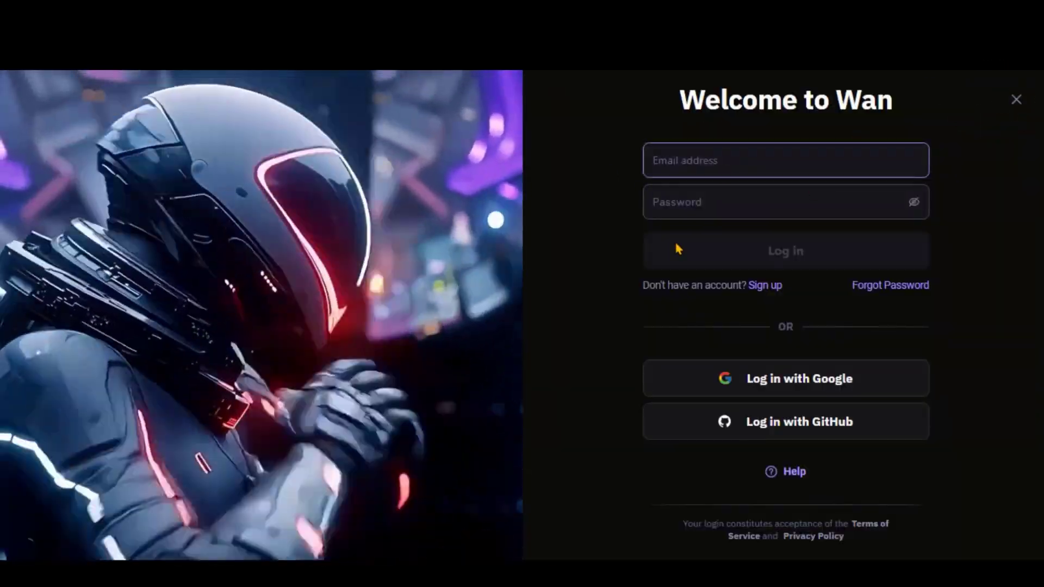
pyautogui.click(765, 285)
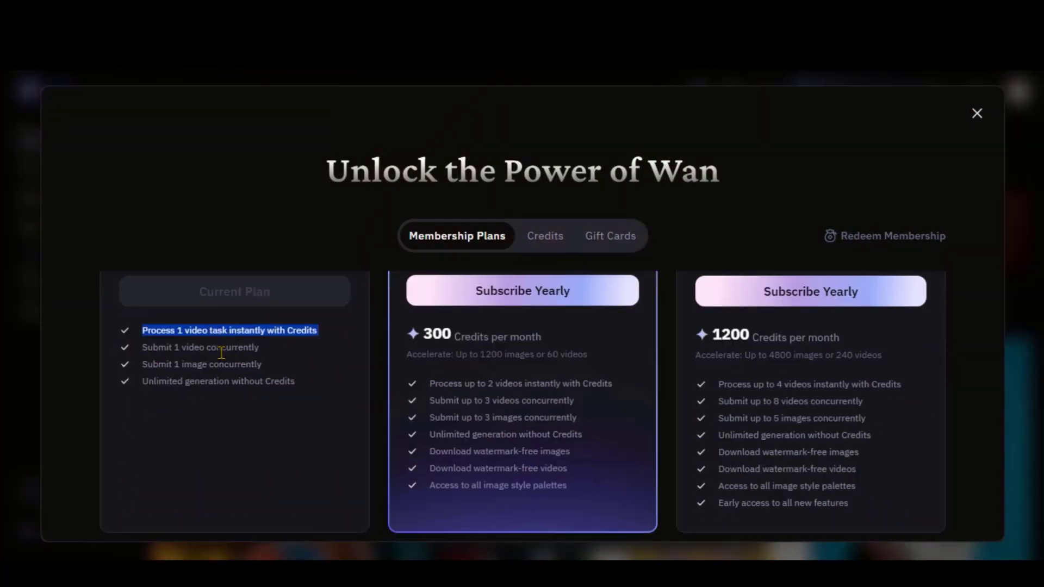
pyautogui.click(308, 390)
pyautogui.scroll(3, 408, 393)
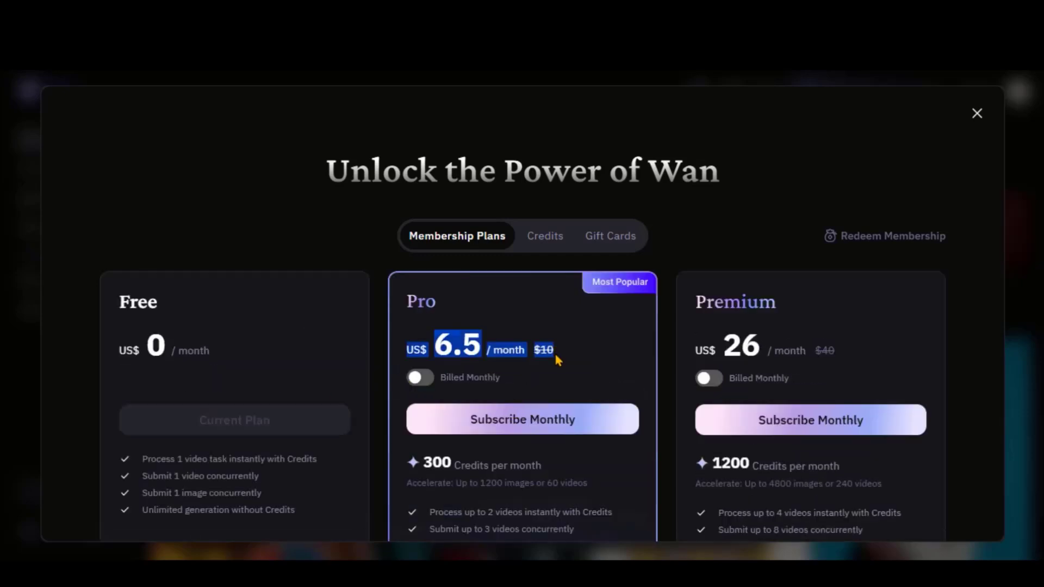
pyautogui.click(551, 364)
pyautogui.scroll(-3, 550, 365)
pyautogui.scroll(3, 475, 385)
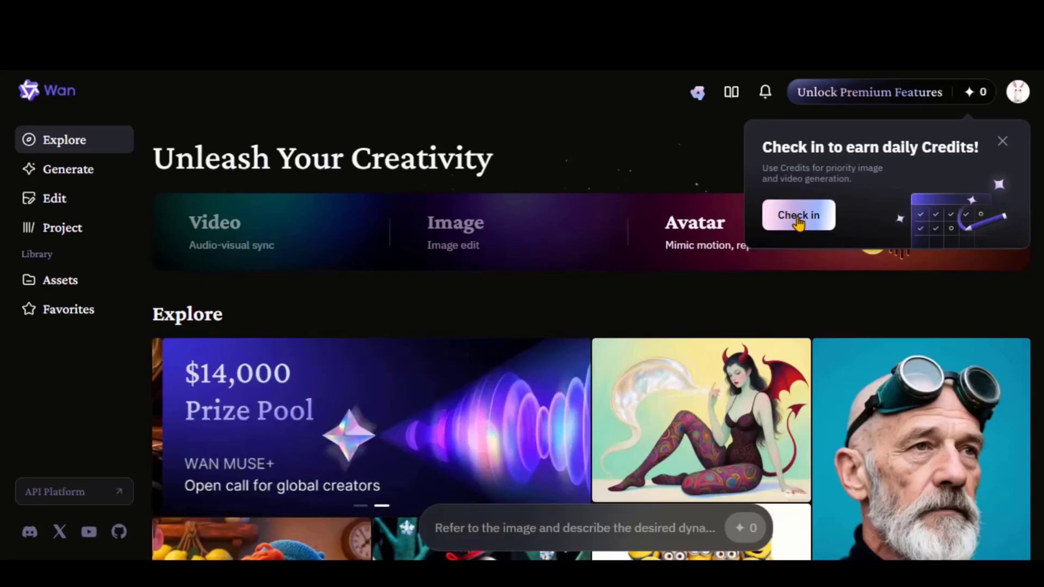
# Claim the daily check-in credits and set video generation to 1080P, 10-second clips.
pyautogui.click(799, 216)
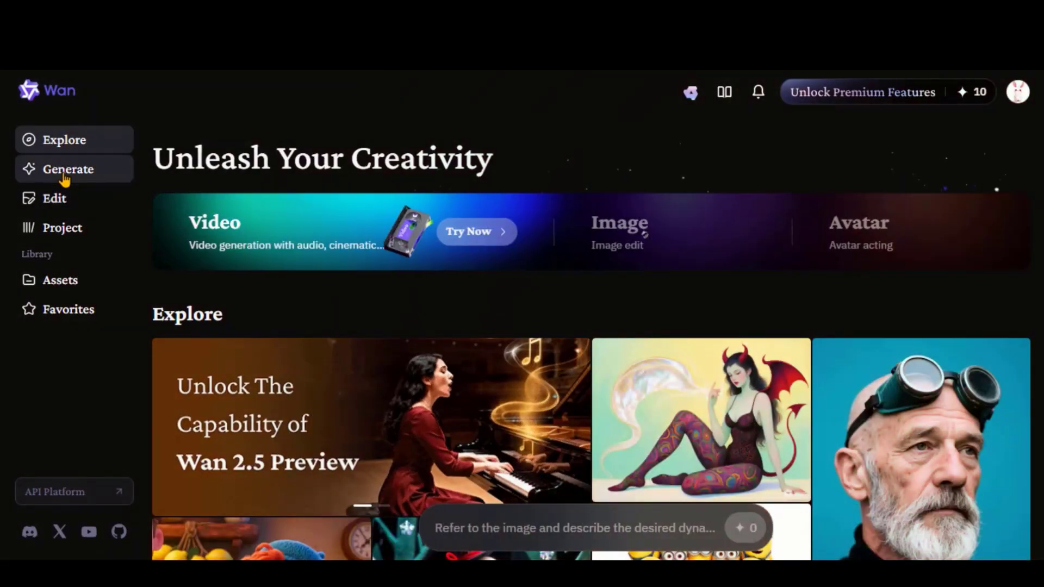
pyautogui.click(68, 169)
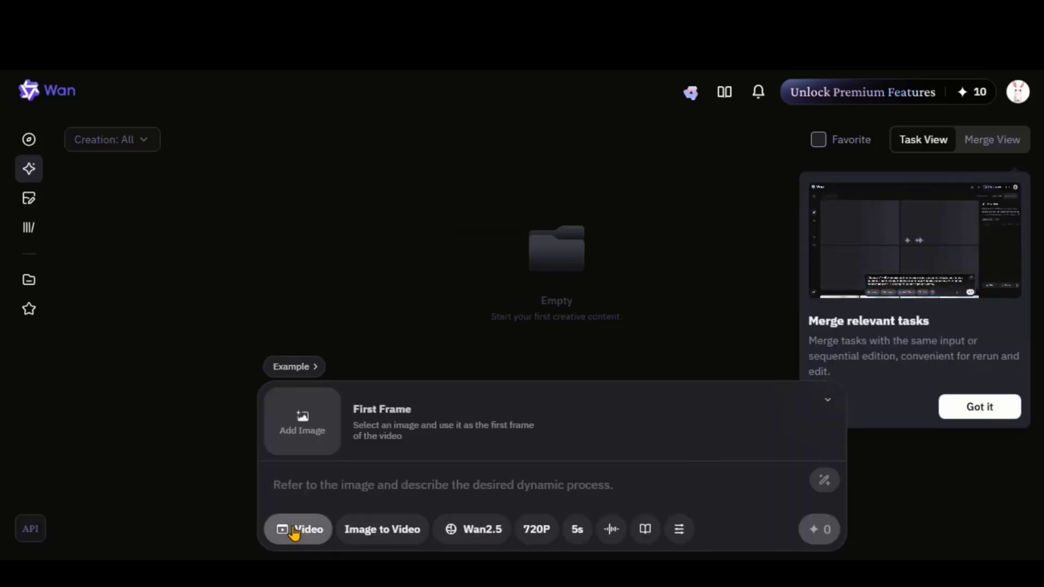
pyautogui.click(473, 529)
pyautogui.click(536, 529)
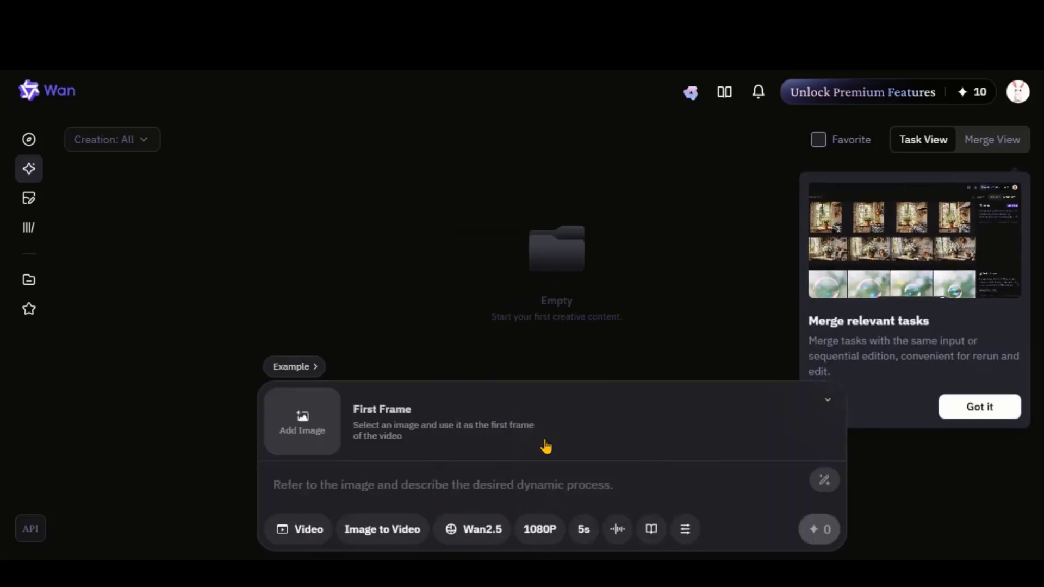
pyautogui.click(584, 528)
pyautogui.click(586, 493)
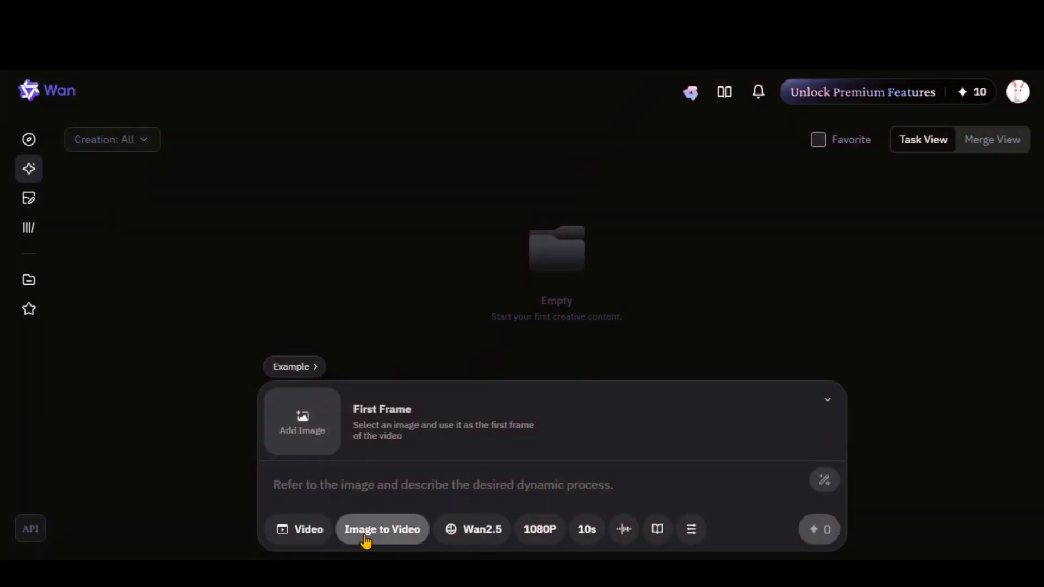
# Generate a 1080P text-to-video clip of a baby panda on a playground swing.
pyautogui.click(382, 529)
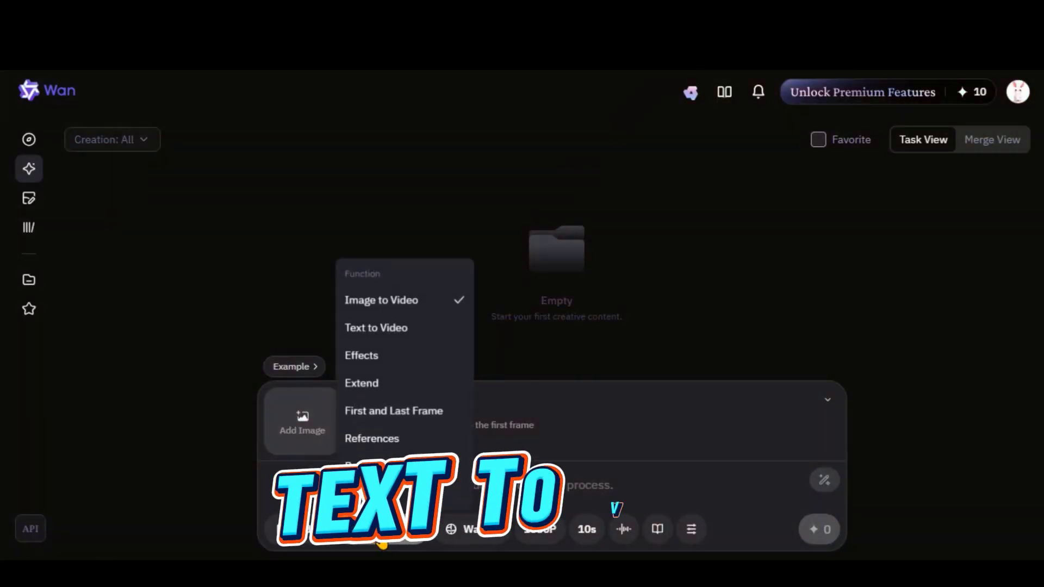
pyautogui.click(377, 328)
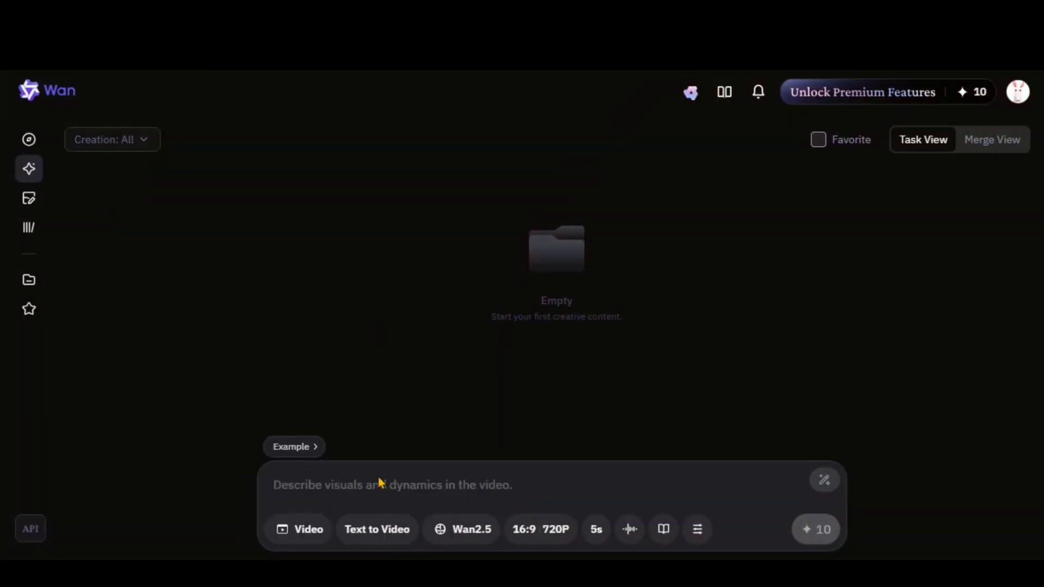
pyautogui.write('A cute baby panda sitting on a swing in a colorful playground, Pixar-style 3D animation, soft lighting.')
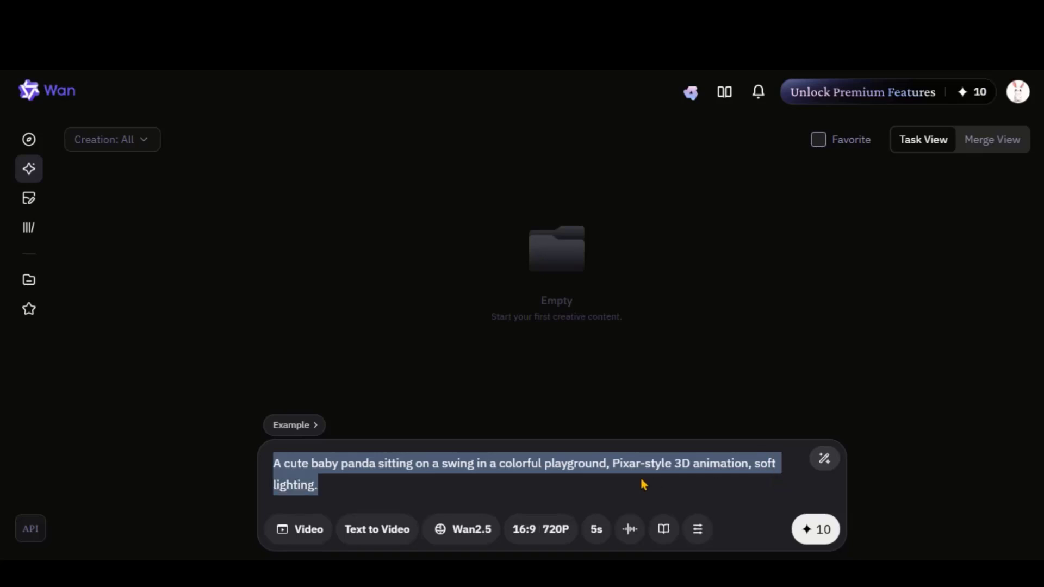
pyautogui.click(334, 492)
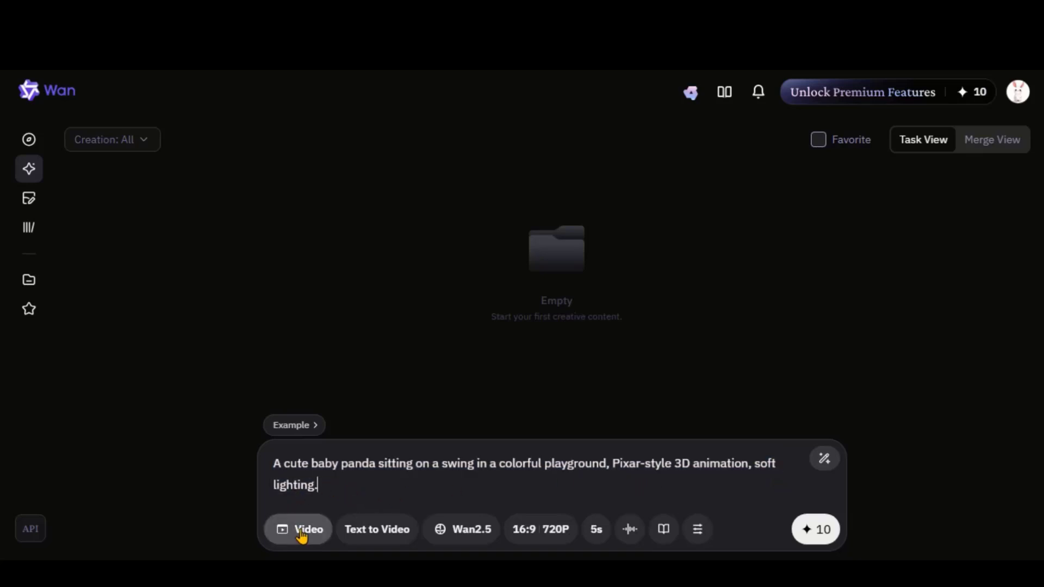
pyautogui.click(518, 539)
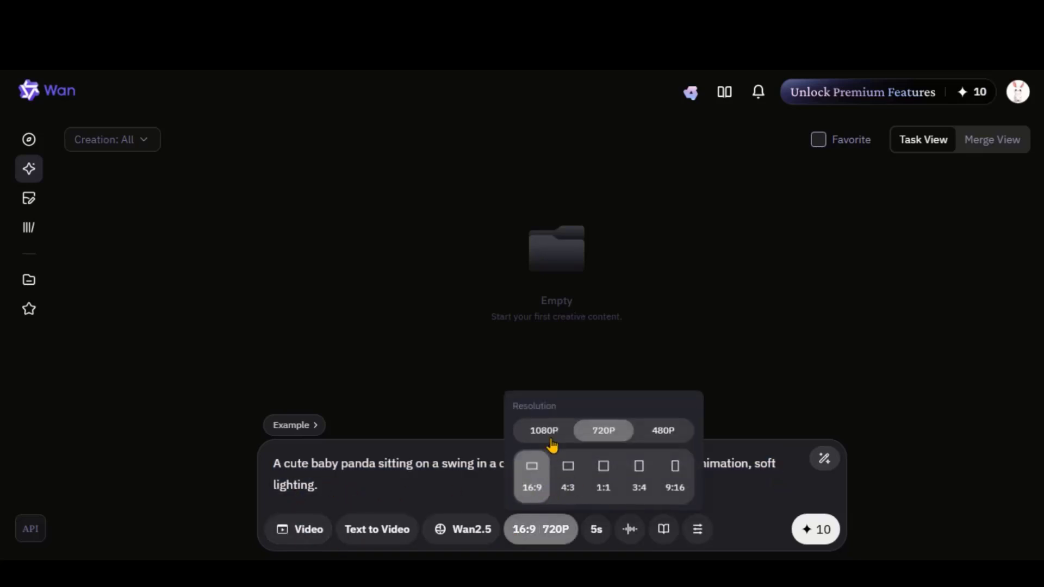
pyautogui.click(500, 507)
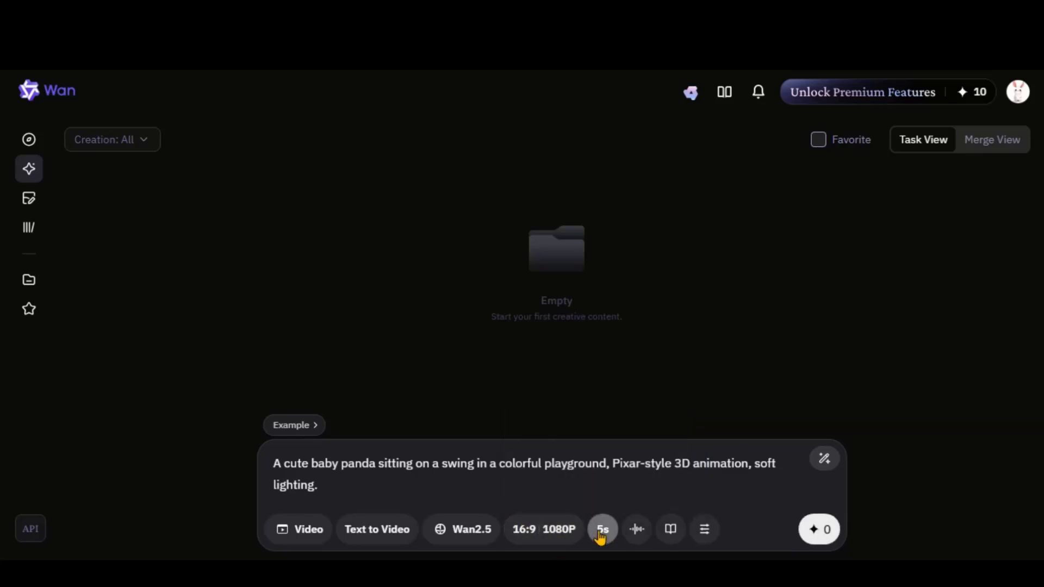
pyautogui.click(820, 531)
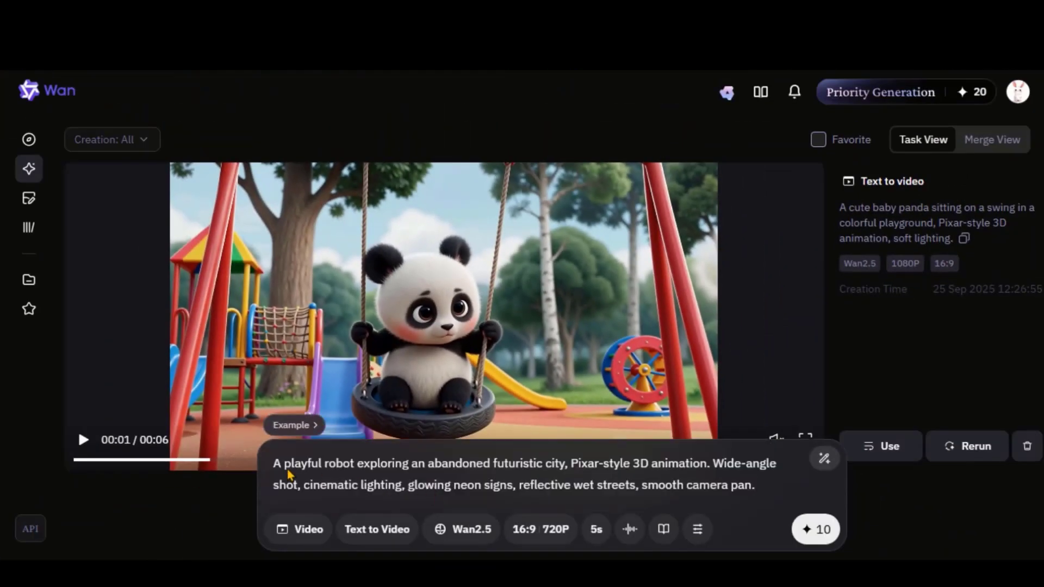
# Generate a 1080P text-to-video clip of a playful robot in an abandoned futuristic city.
pyautogui.moveTo(332, 476); pyautogui.dragTo(519, 483)
pyautogui.click(387, 532)
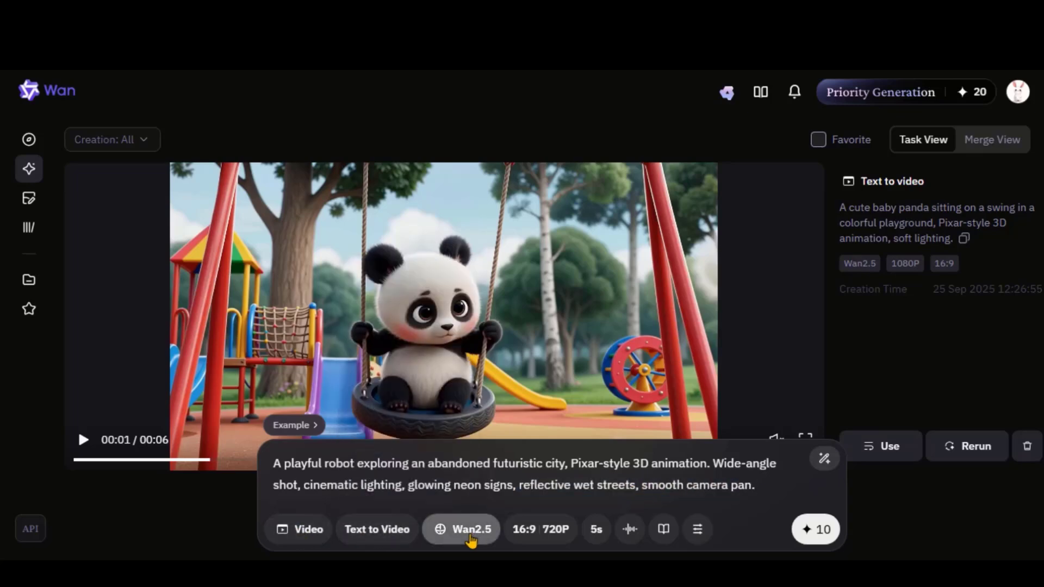
pyautogui.click(548, 531)
pyautogui.click(541, 431)
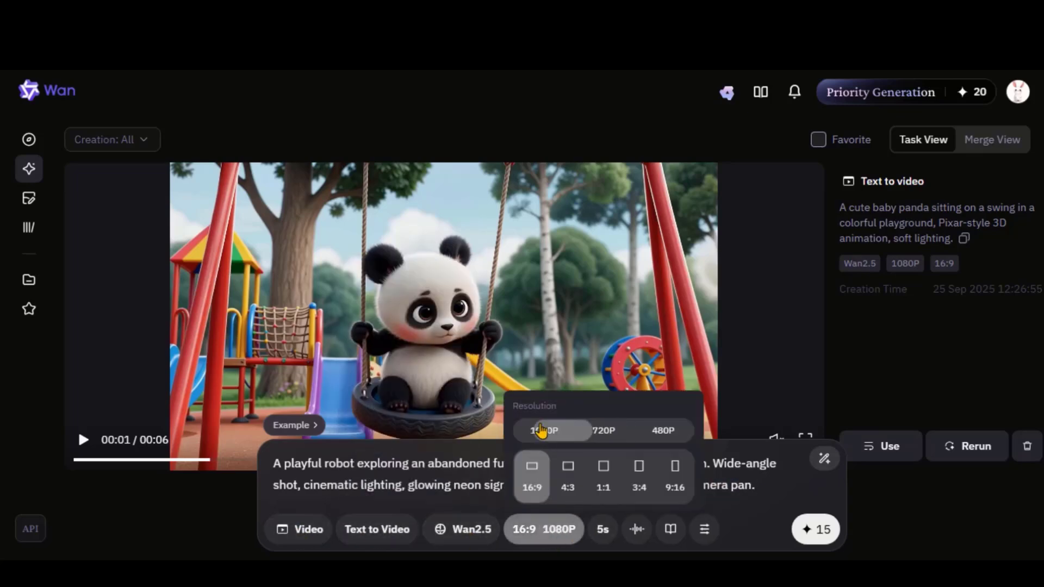
pyautogui.click(605, 530)
pyautogui.click(705, 529)
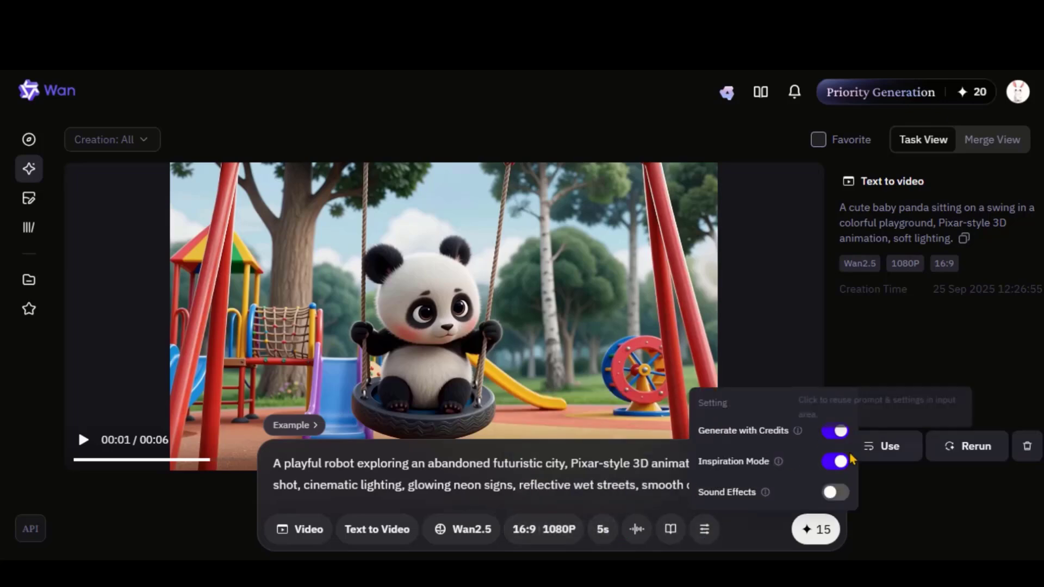
pyautogui.click(815, 530)
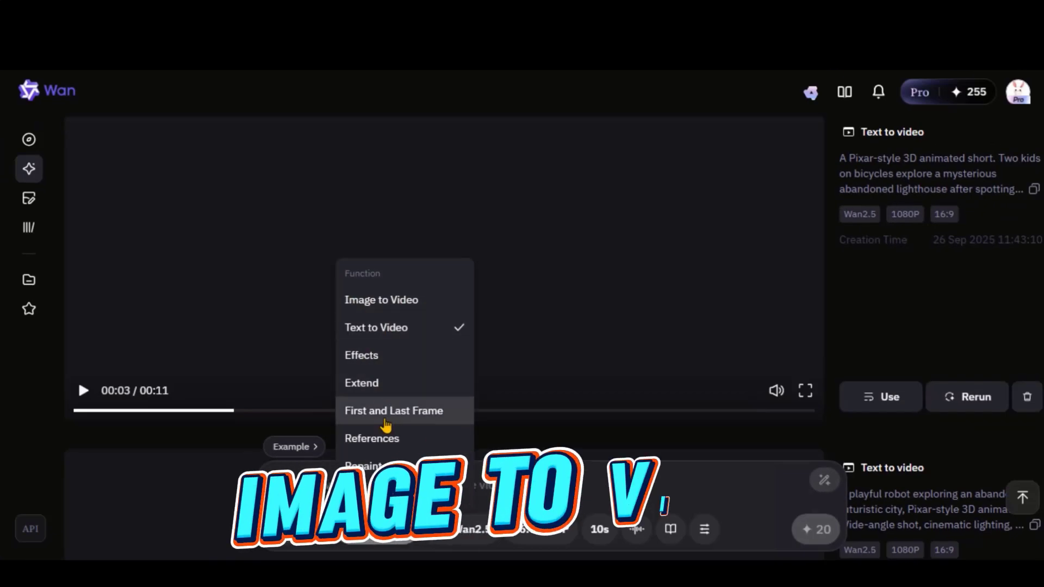
# Switch the function to Image to Video and paste the crystal-cave prompt.
pyautogui.click(375, 301)
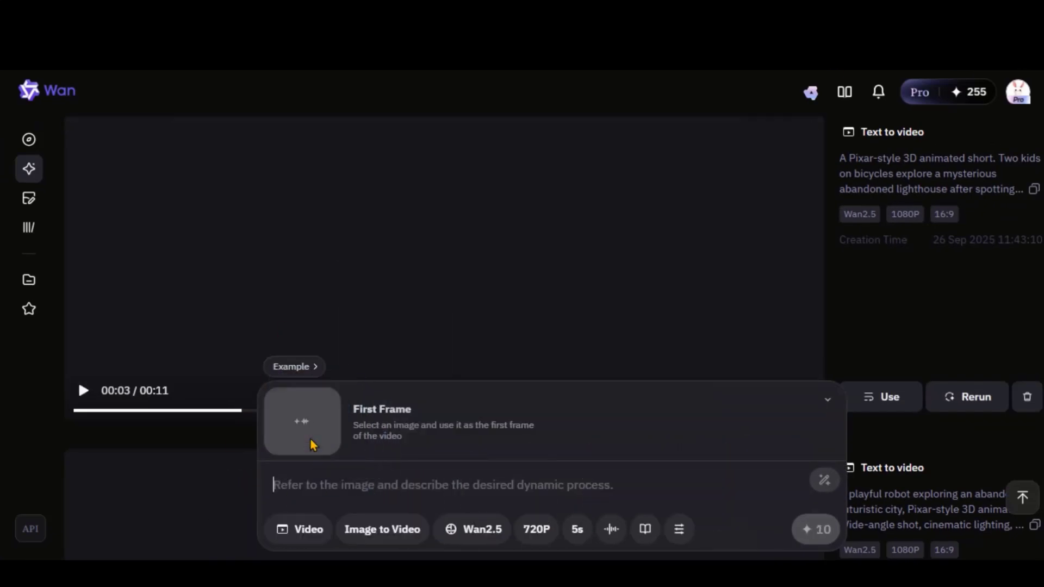
pyautogui.write('Pixar-style 3D of two children in a glowing crystal cave — boy (red hoodie) holding an antique lantern, girl (blonde ponytail, green jacket) kneeling in wonder; teal/purple/amber crystals, wet reflective floor with shallow stream, volumetric fog & floating particles, warm lantern key + cool rim light, cinematic shallow DOF')
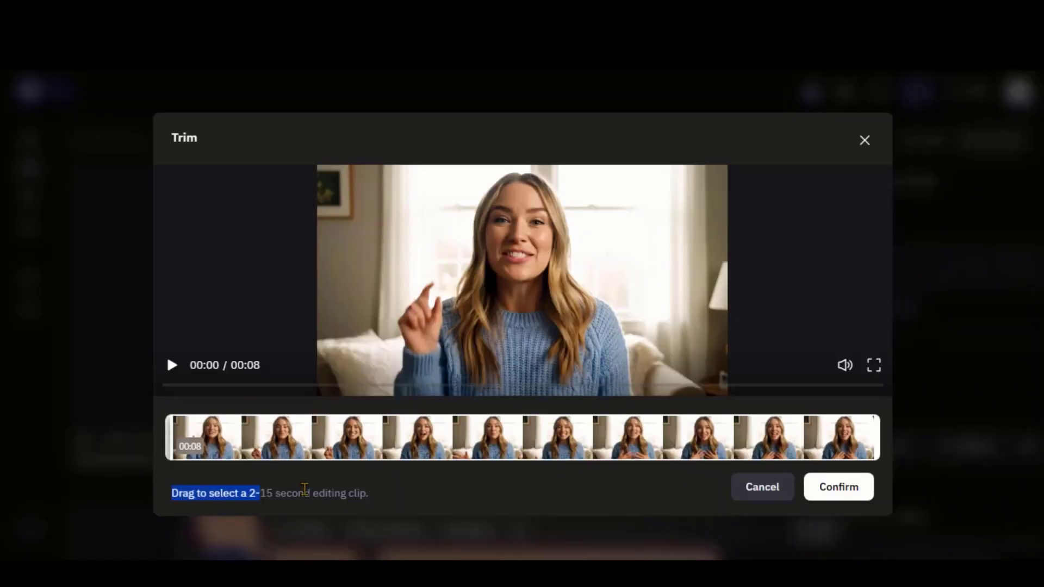
# Confirm the trimmed blue-sweater woman action clip for Photo Animate.
pyautogui.click(851, 492)
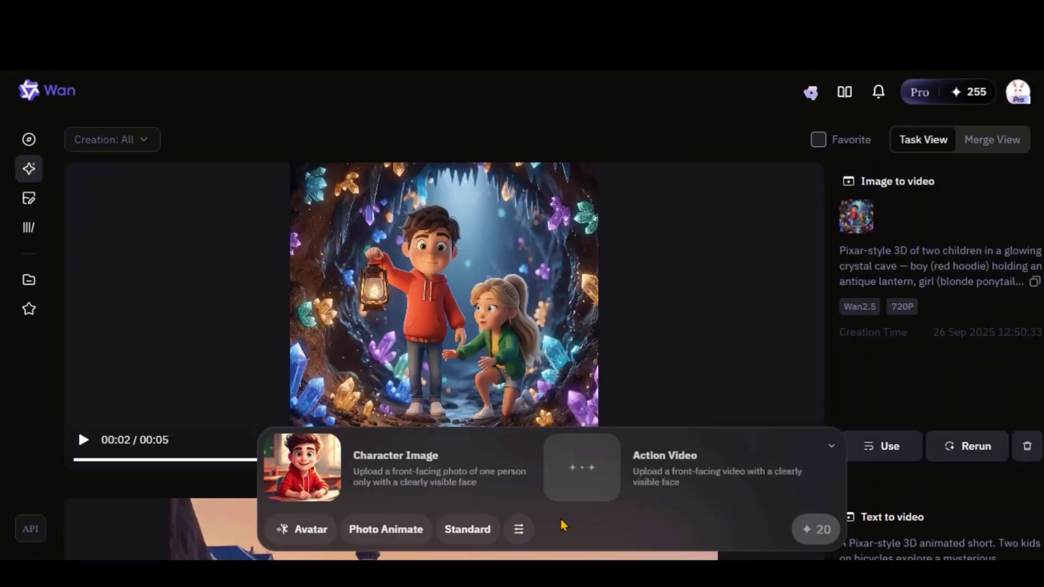